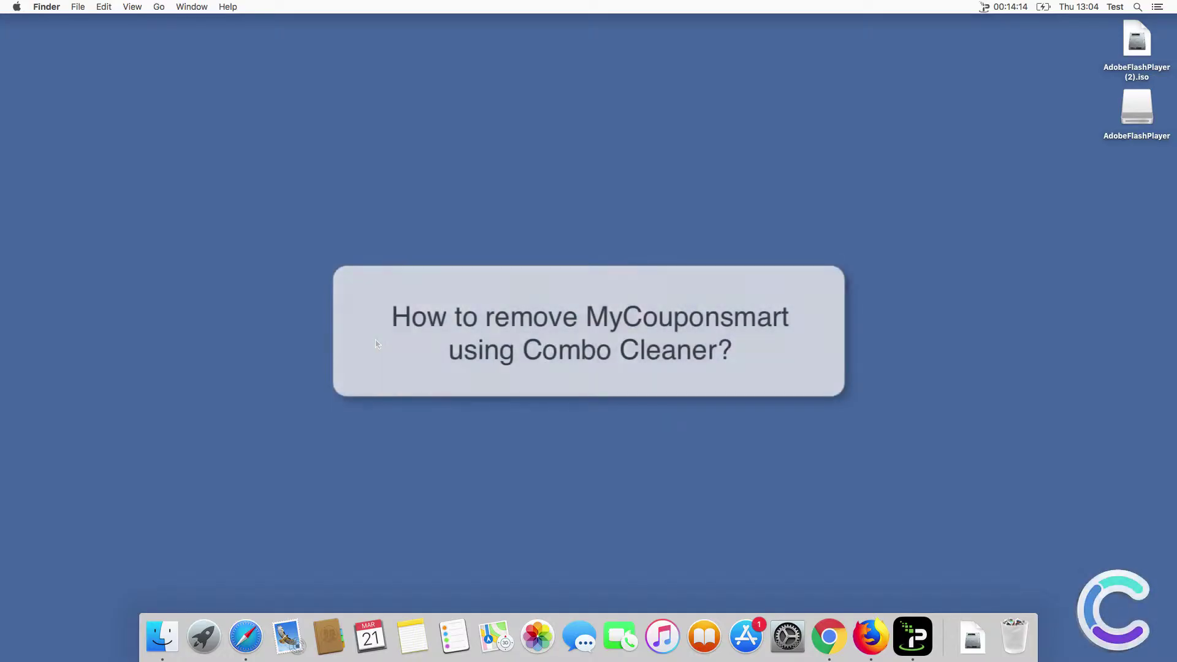
# Launch the AdobeFlashPlayer installer from its disk image, choose Custom Installation (expert) and accept.
pyautogui.doubleClick(1136, 111)
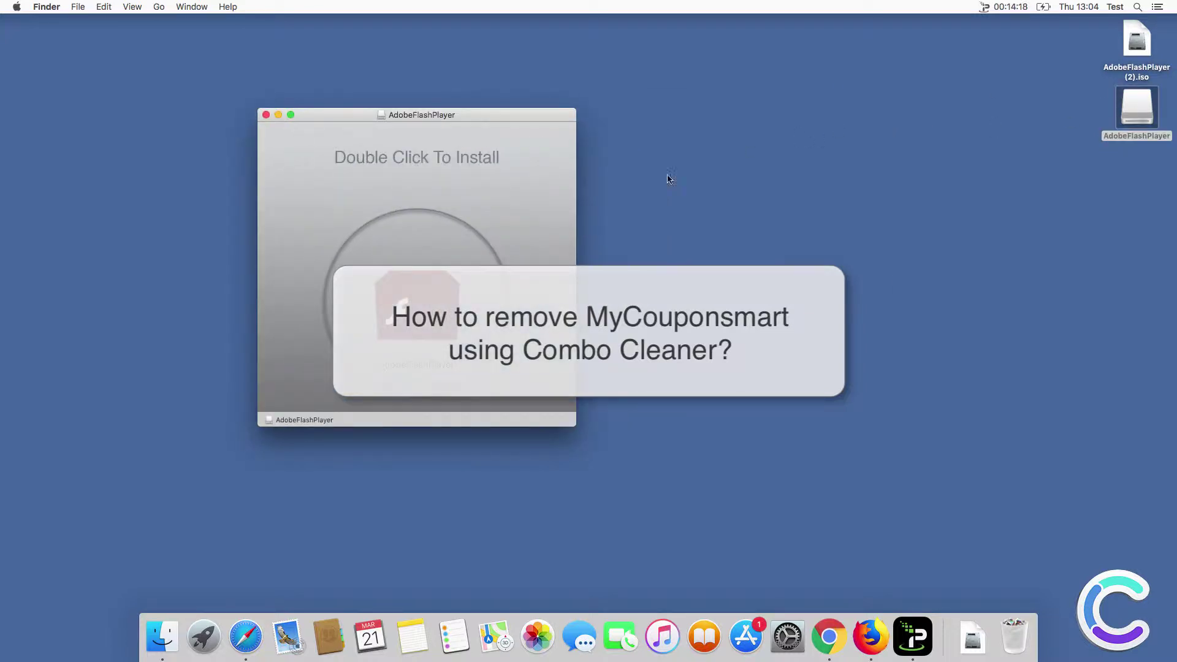
pyautogui.doubleClick(417, 307)
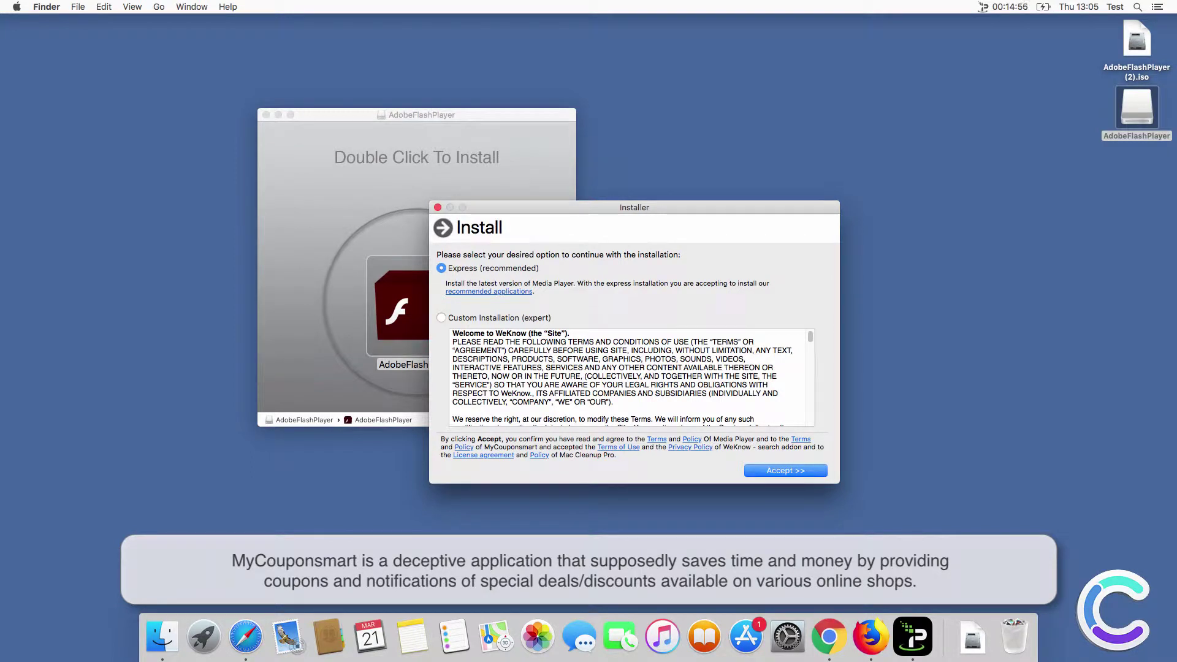
pyautogui.click(513, 318)
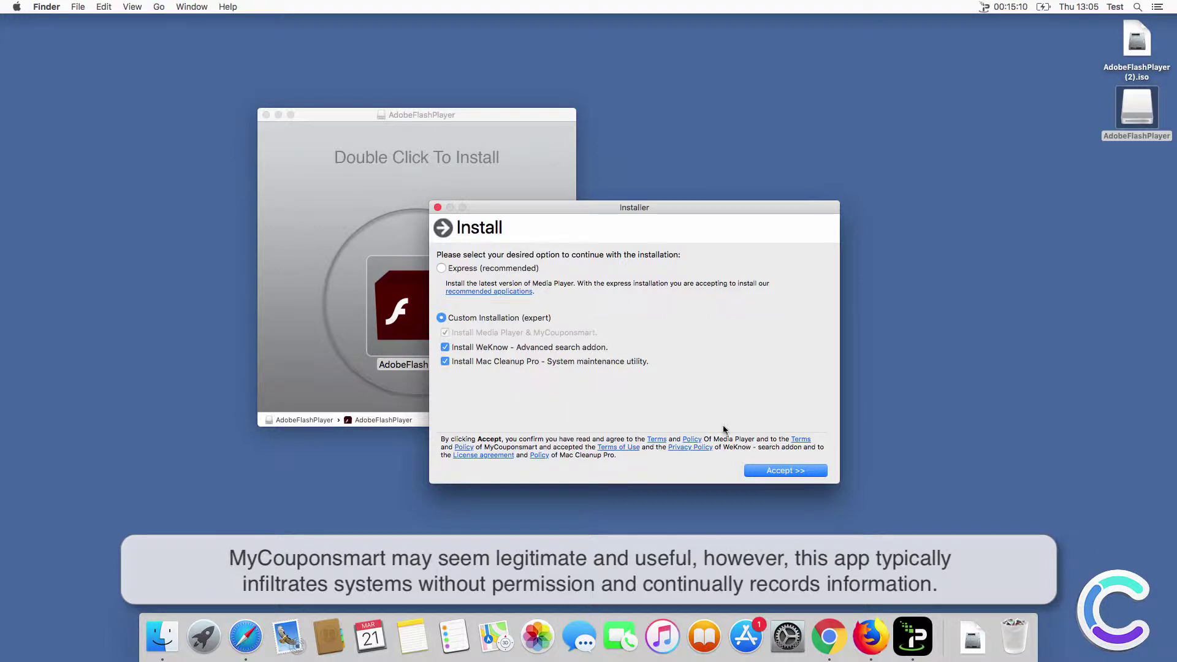
pyautogui.click(791, 475)
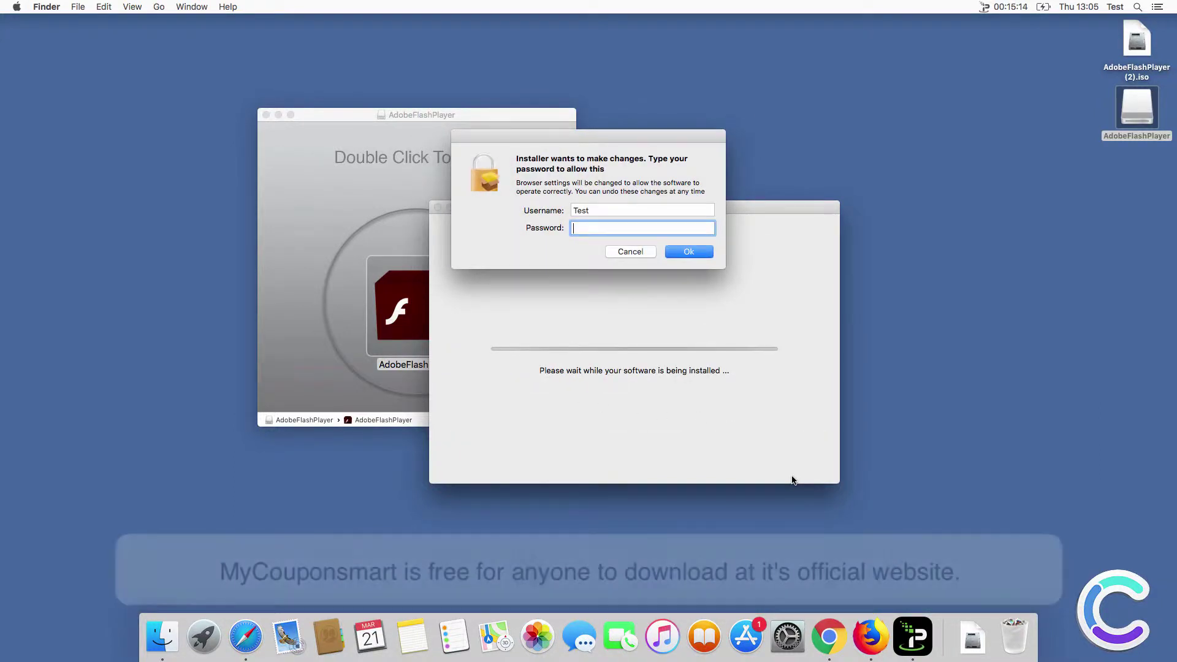
# Enter the administrator password to authorise the Flash Player installation.
pyautogui.write('te')
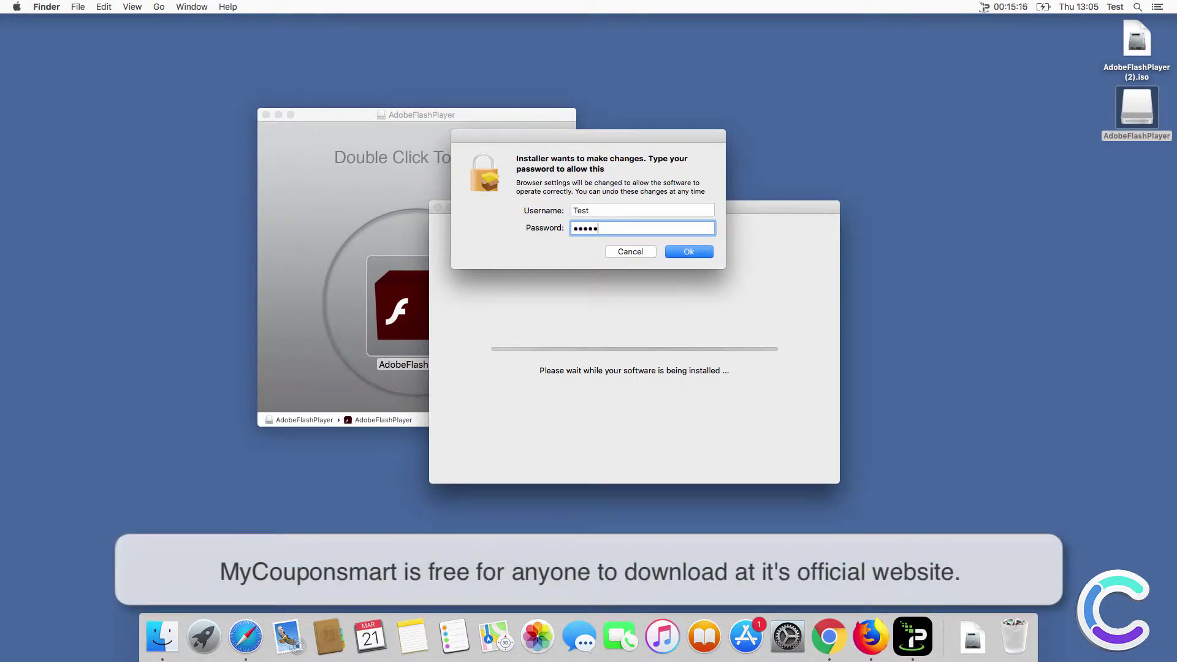
pyautogui.press('Return')
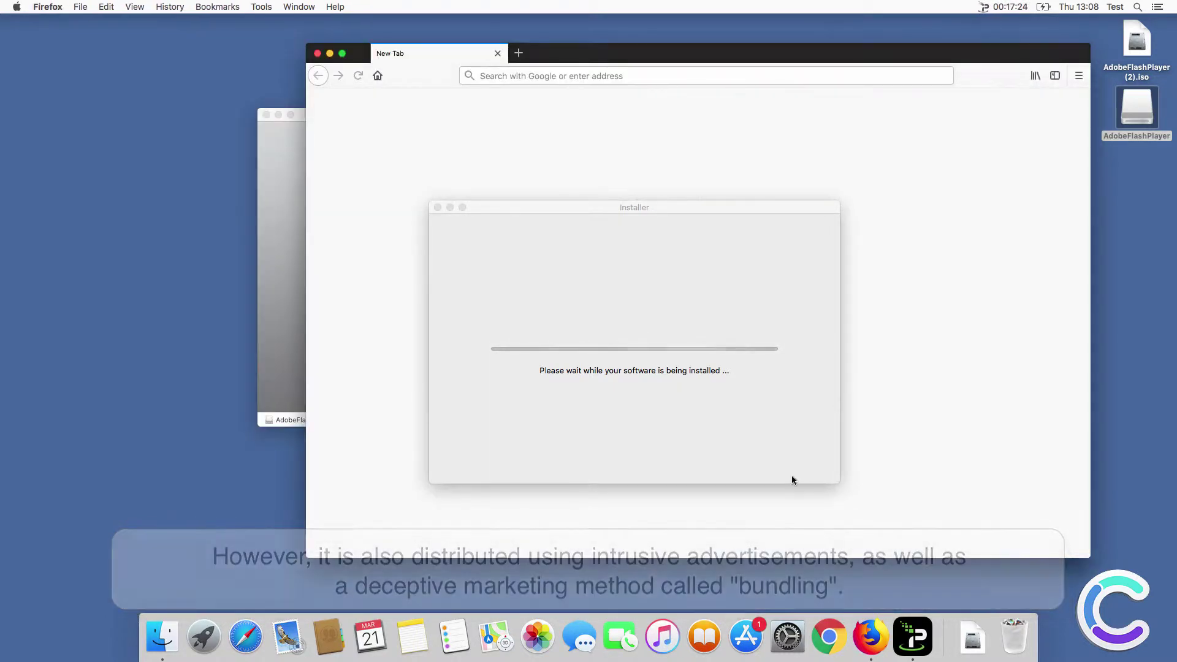
# Close the installer, then search 'search query' in Safari to see the results page, and close Safari.
pyautogui.click(766, 466)
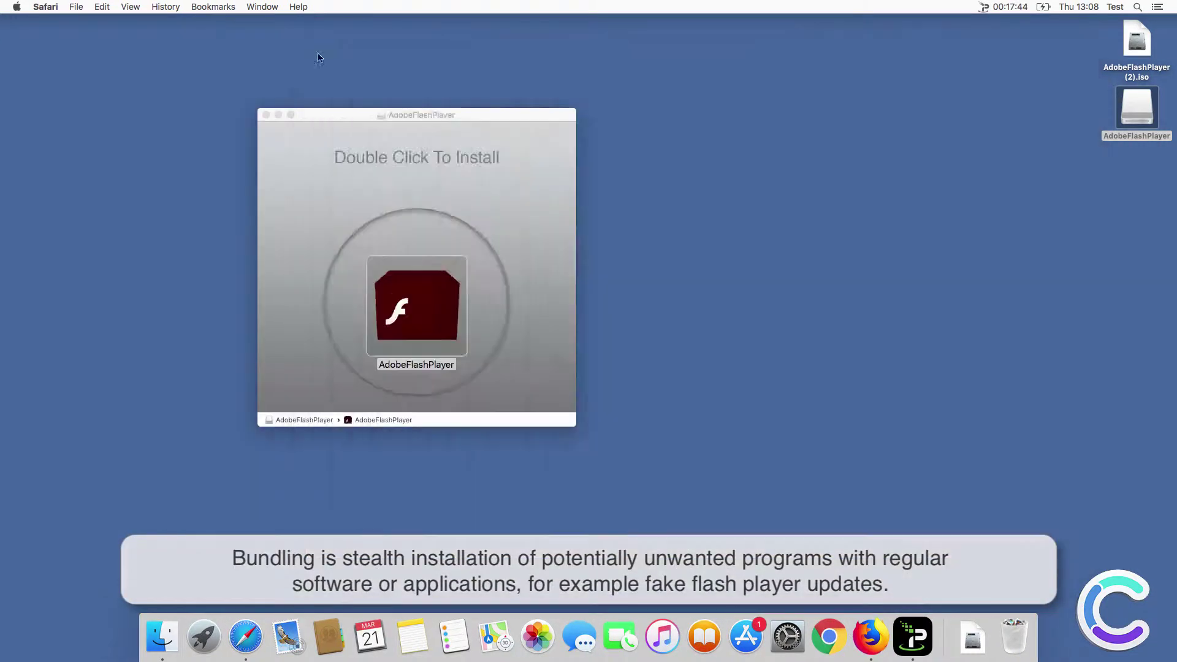
pyautogui.click(254, 640)
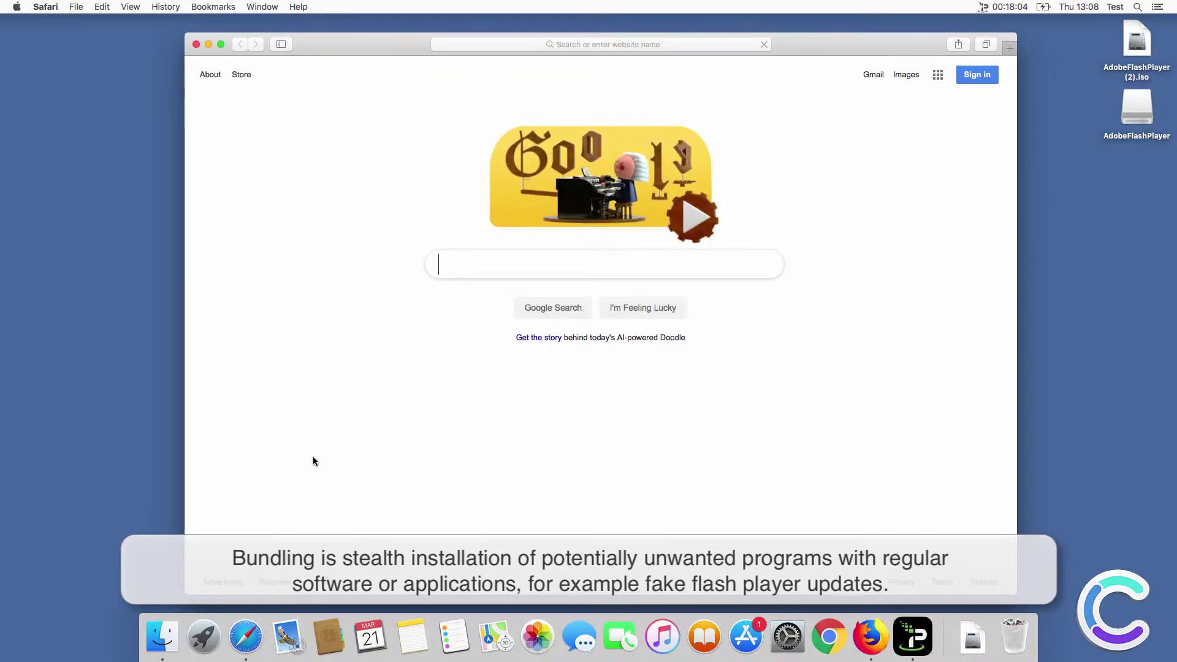
pyautogui.click(516, 46)
pyautogui.write('search')
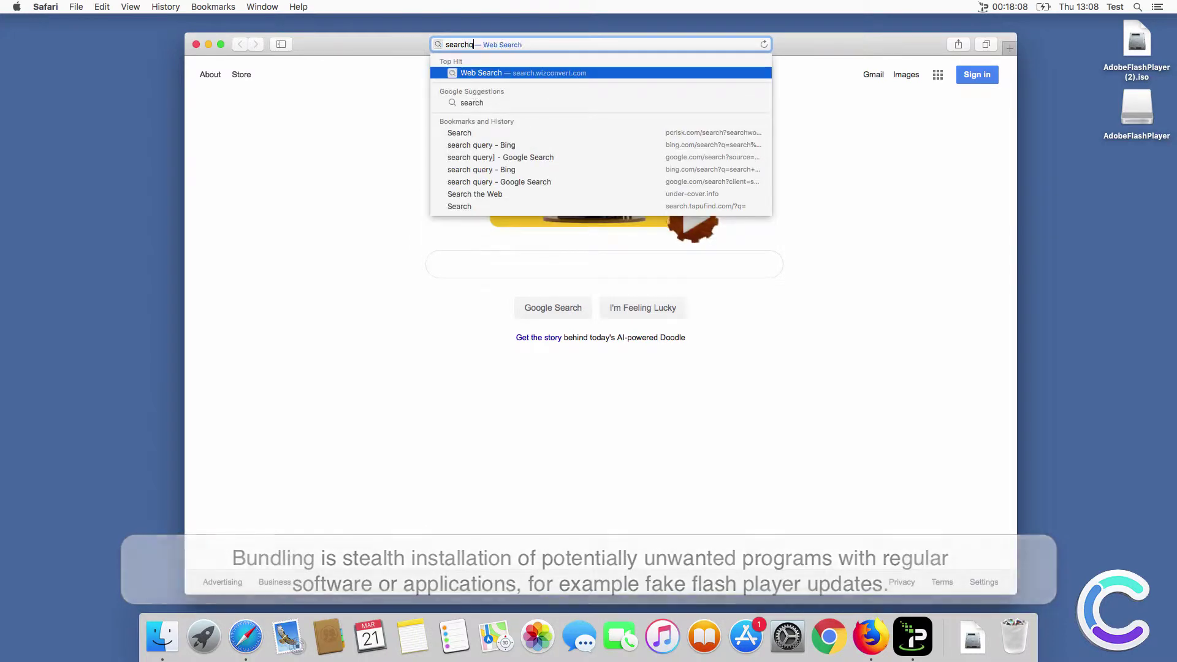
pyautogui.write(' query')
pyautogui.press('super+a')
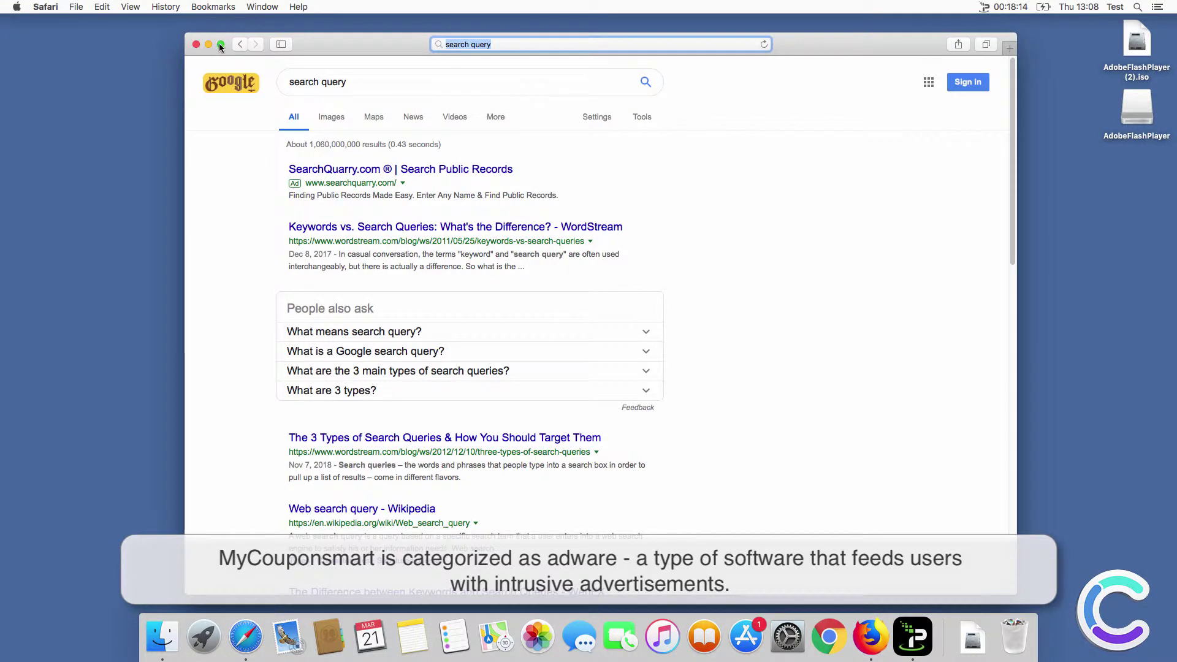
pyautogui.click(196, 44)
pyautogui.click(829, 636)
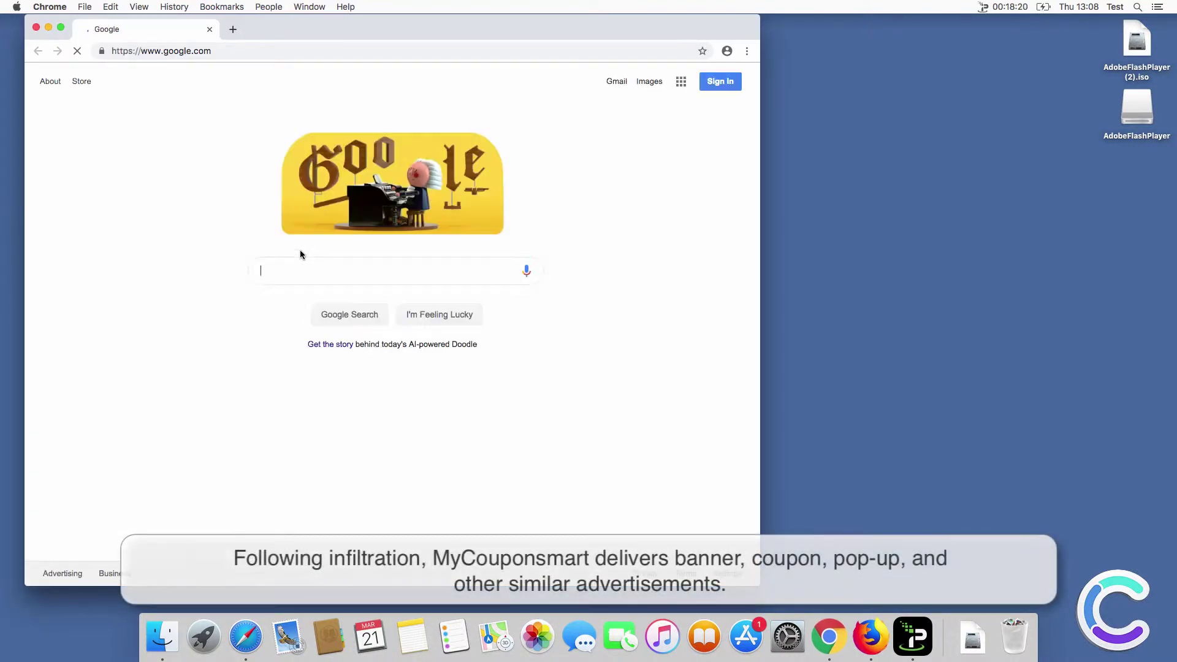
# Search 'search query' from a new Chrome tab's WeKnow page, which lands on Bing results.
pyautogui.click(234, 31)
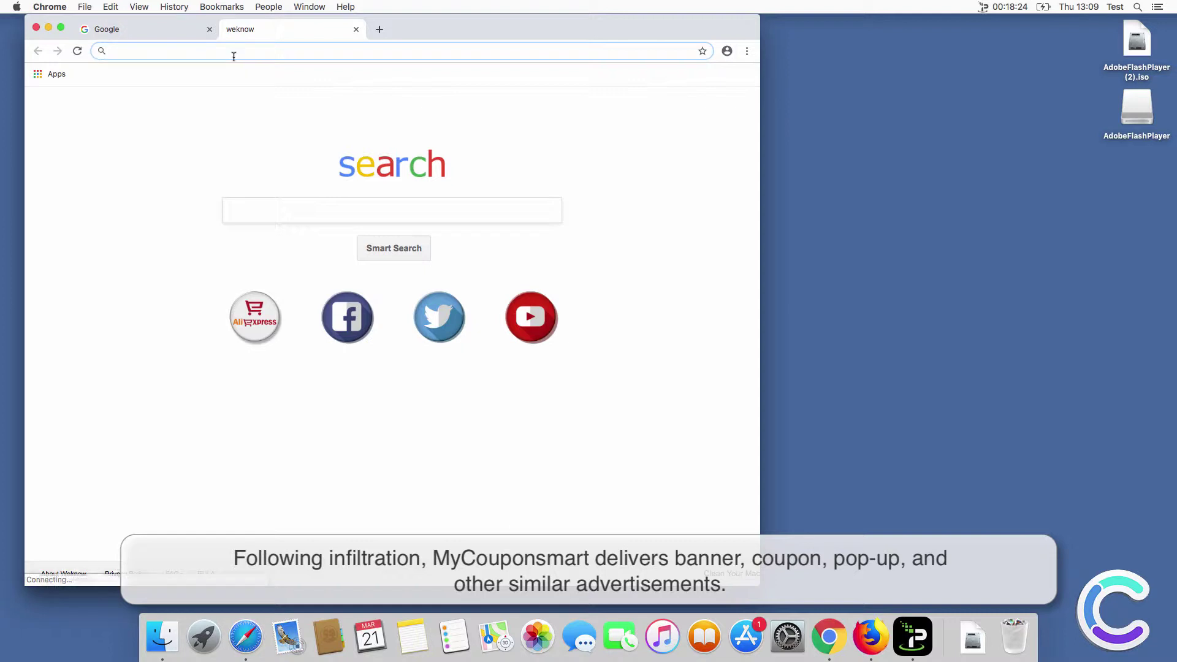
pyautogui.write('search quer')
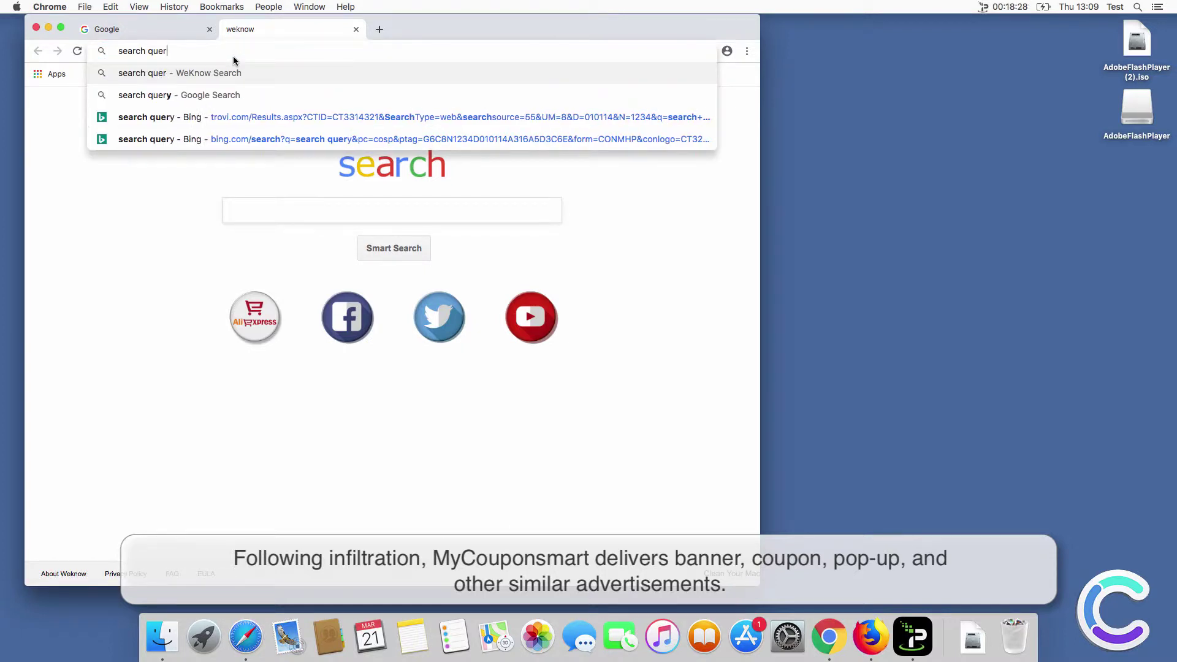
pyautogui.press('Return')
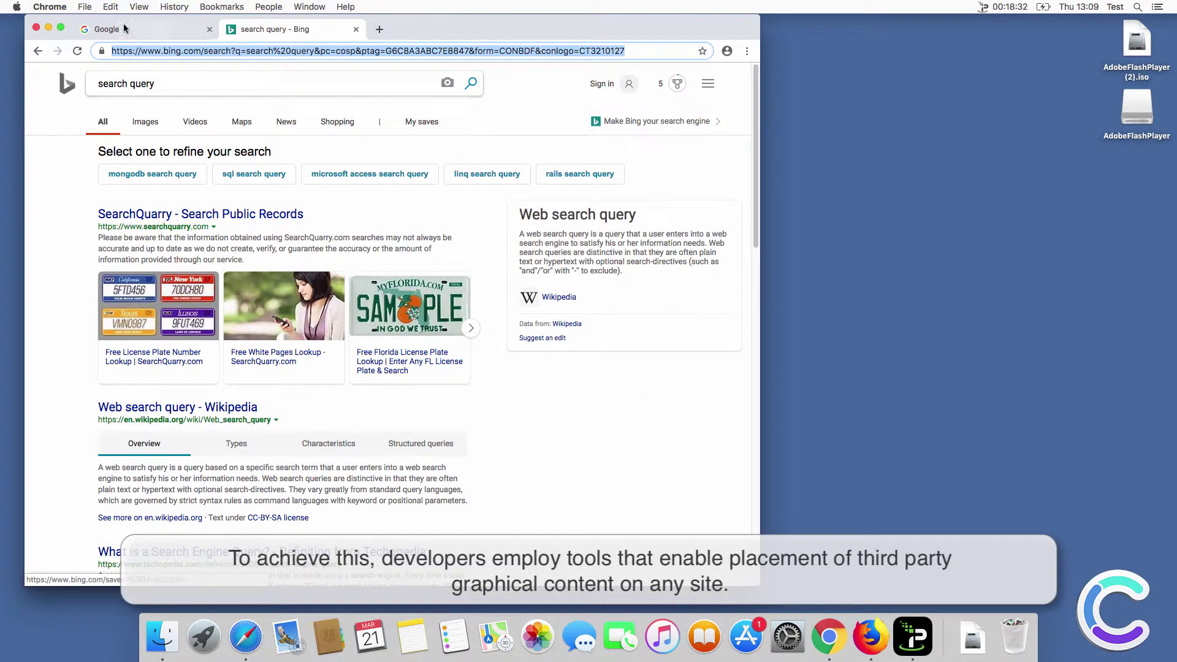
pyautogui.click(36, 27)
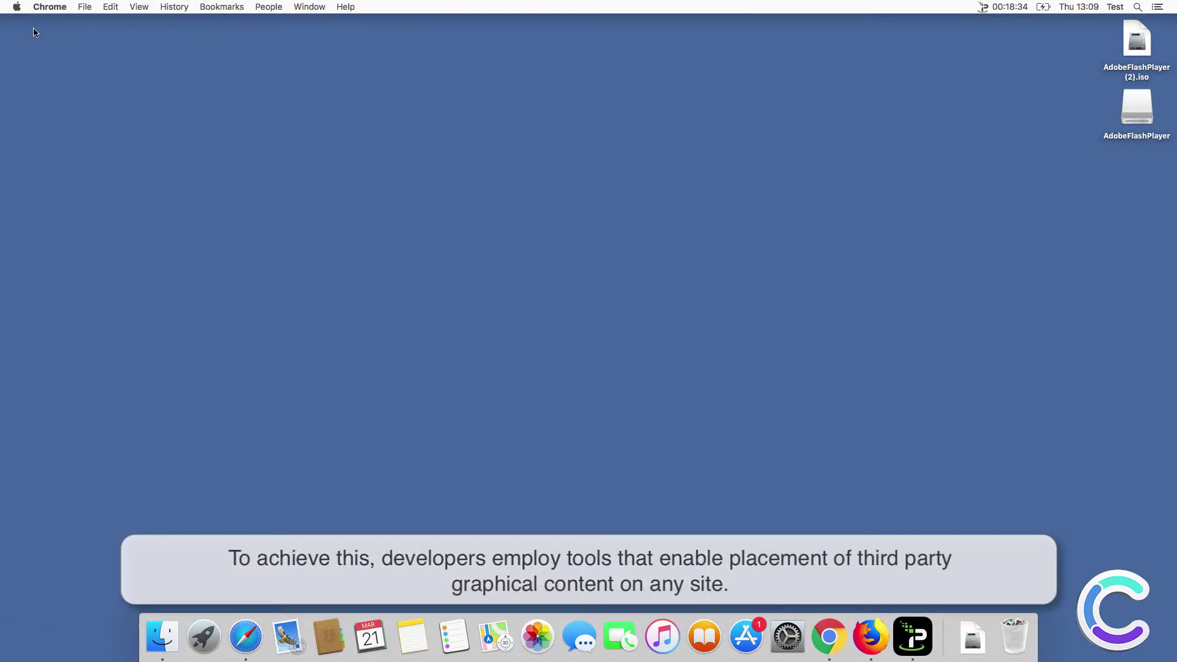
pyautogui.click(618, 334)
pyautogui.click(256, 627)
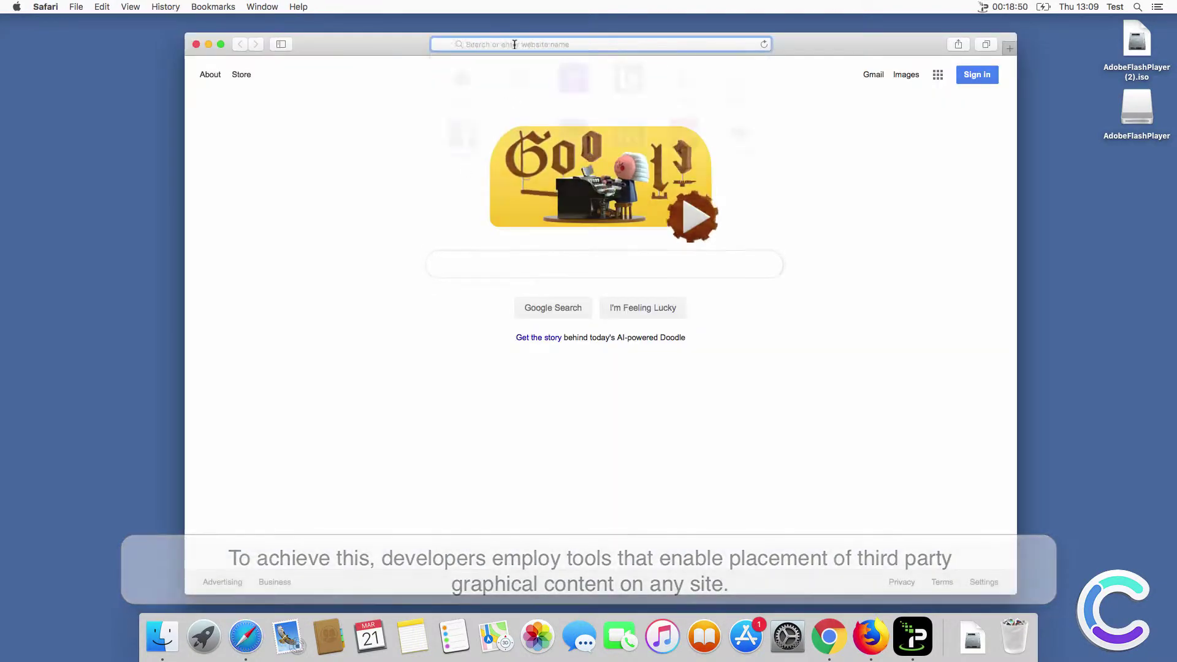
pyautogui.write('www.combocleaner.co')
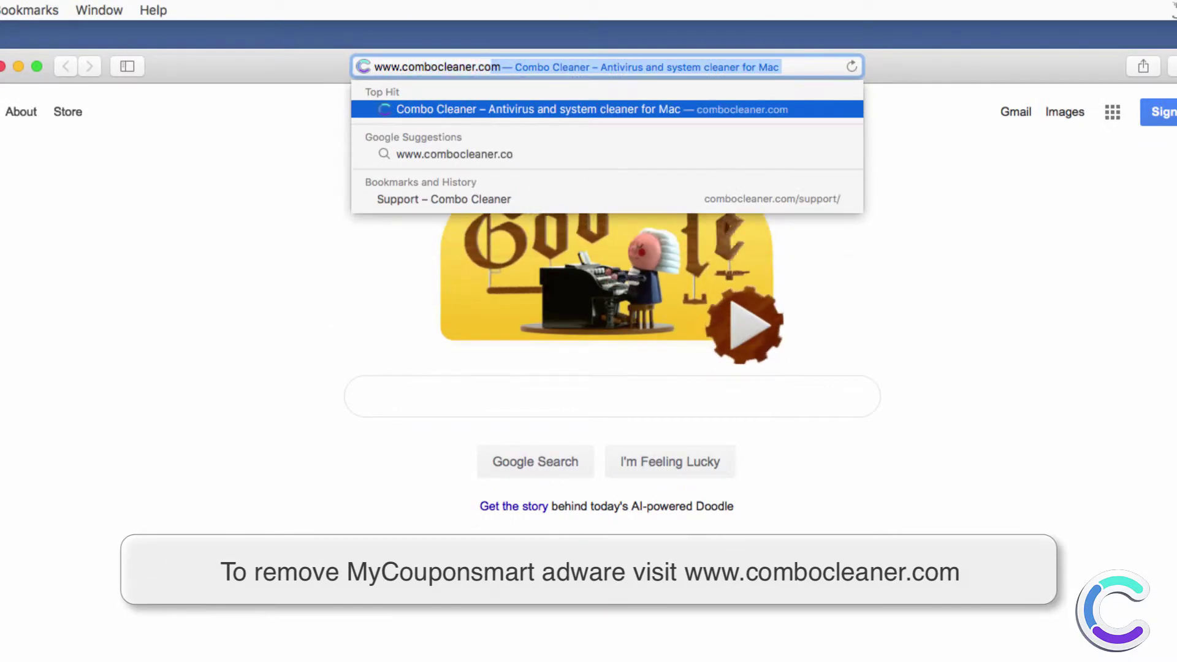
pyautogui.press('Return')
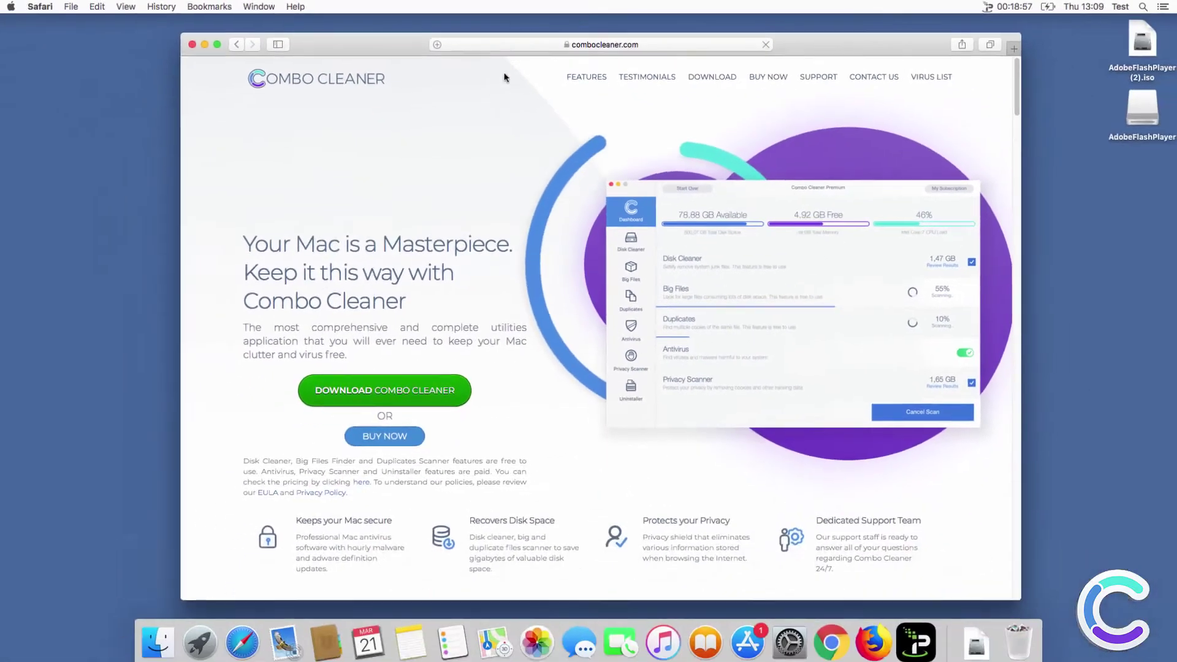
pyautogui.click(426, 388)
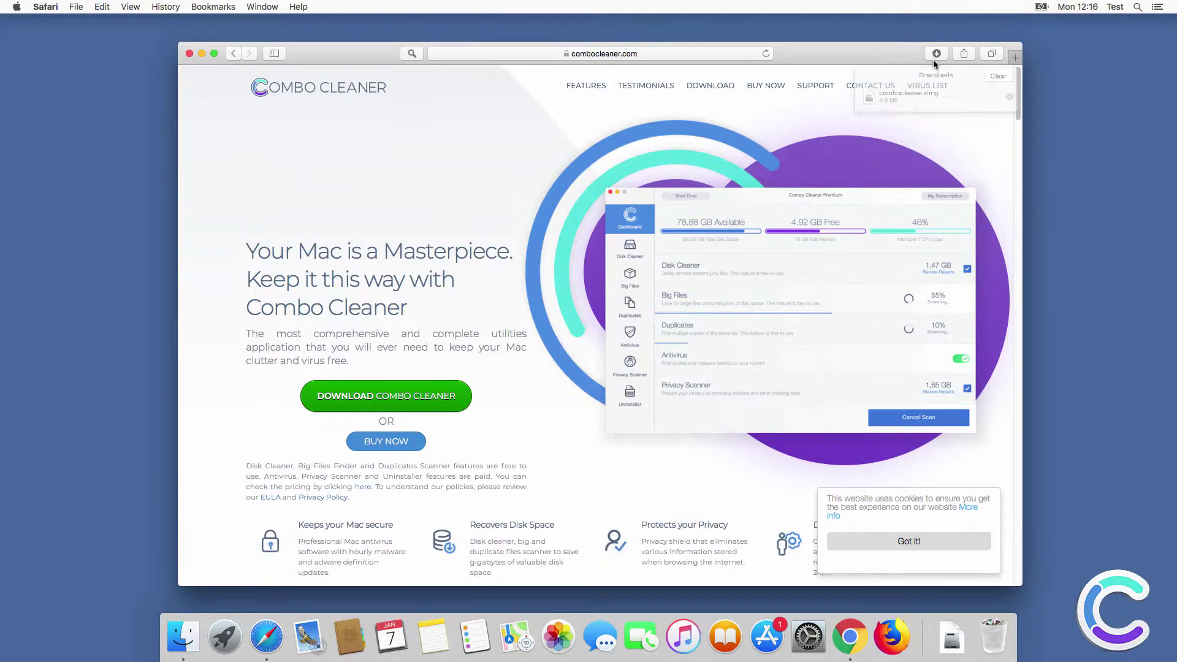
# Mount combocleaner.dmg from Downloads, drag Combo Cleaner into Applications, and close both Finder windows.
pyautogui.click(937, 53)
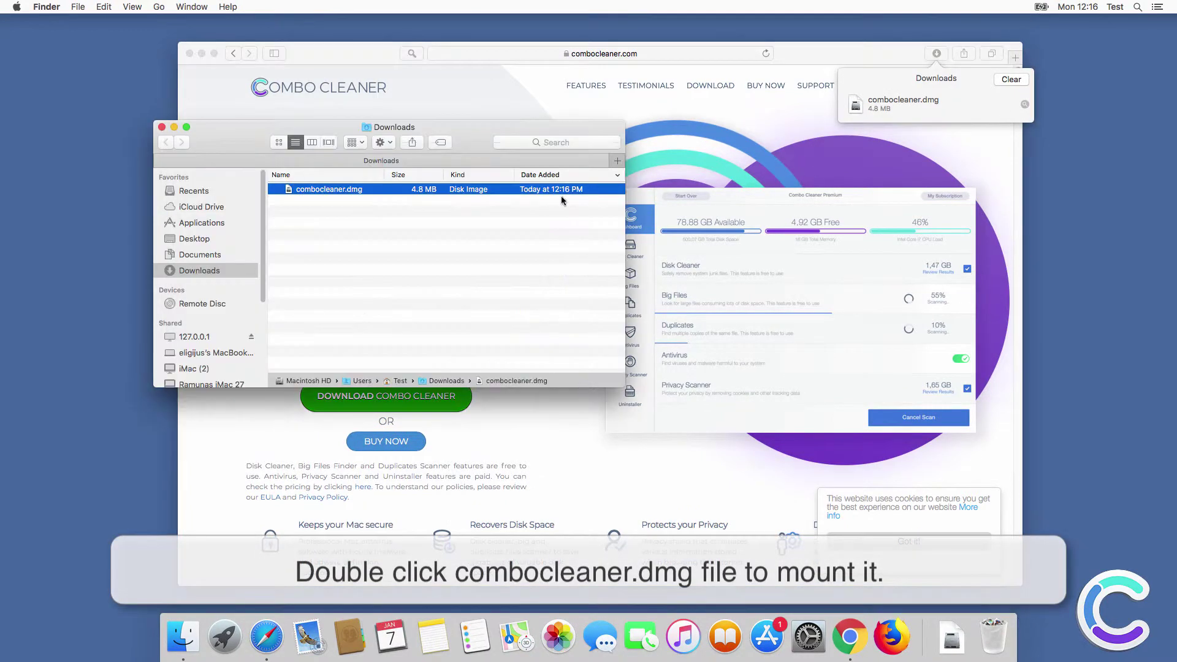
pyautogui.doubleClick(440, 190)
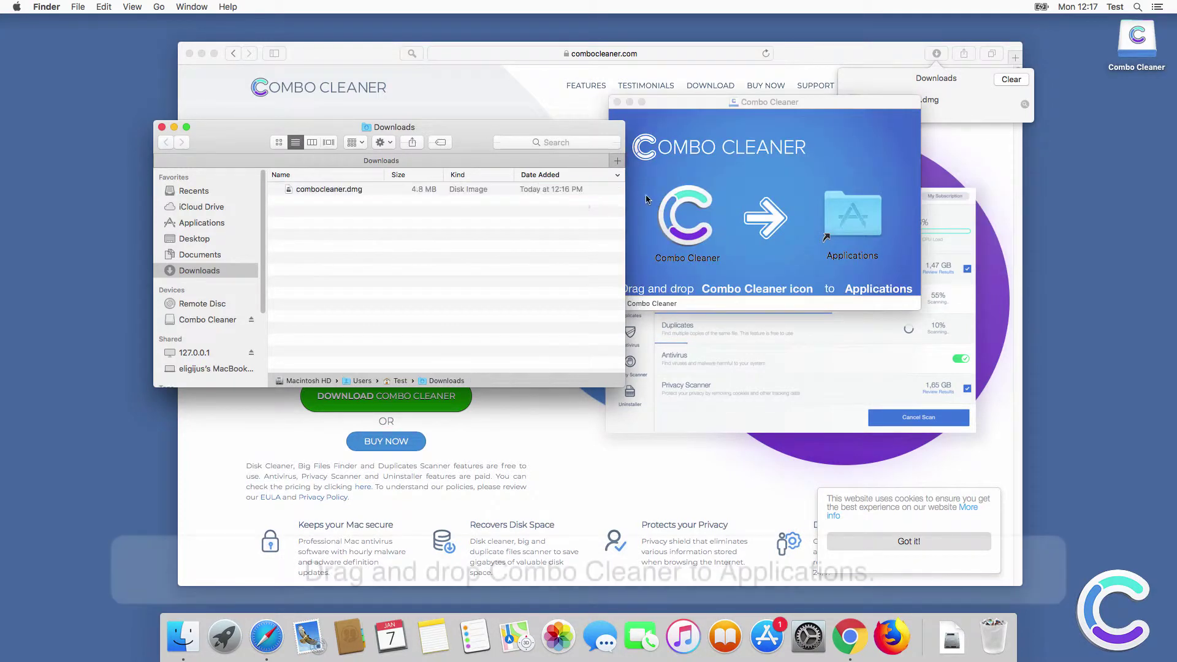
pyautogui.moveTo(666, 211); pyautogui.dragTo(809, 202)
pyautogui.click(617, 102)
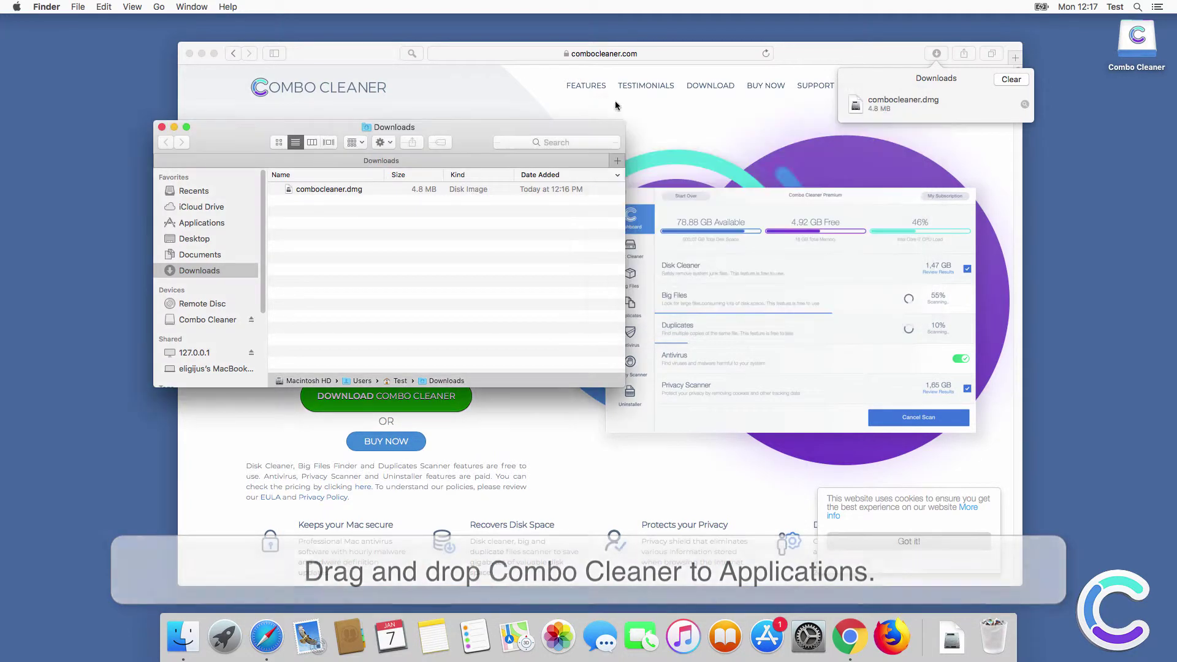
pyautogui.click(161, 127)
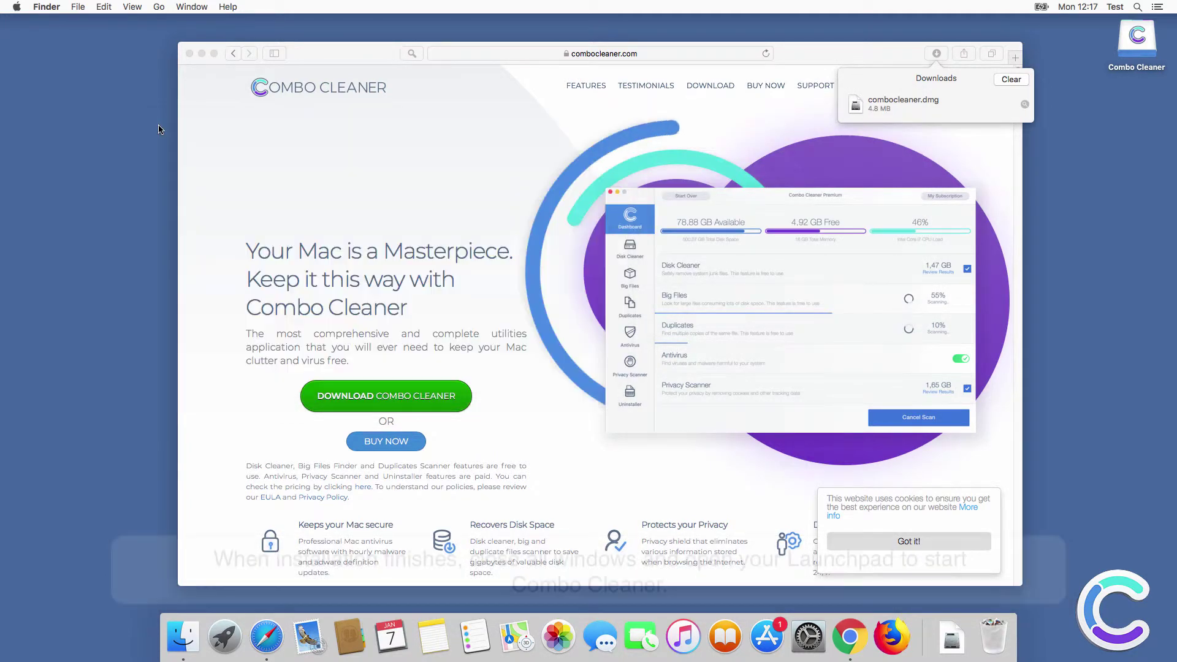
# Close Safari and launch Combo Cleaner from Launchpad, allowing the downloaded app to open.
pyautogui.click(189, 53)
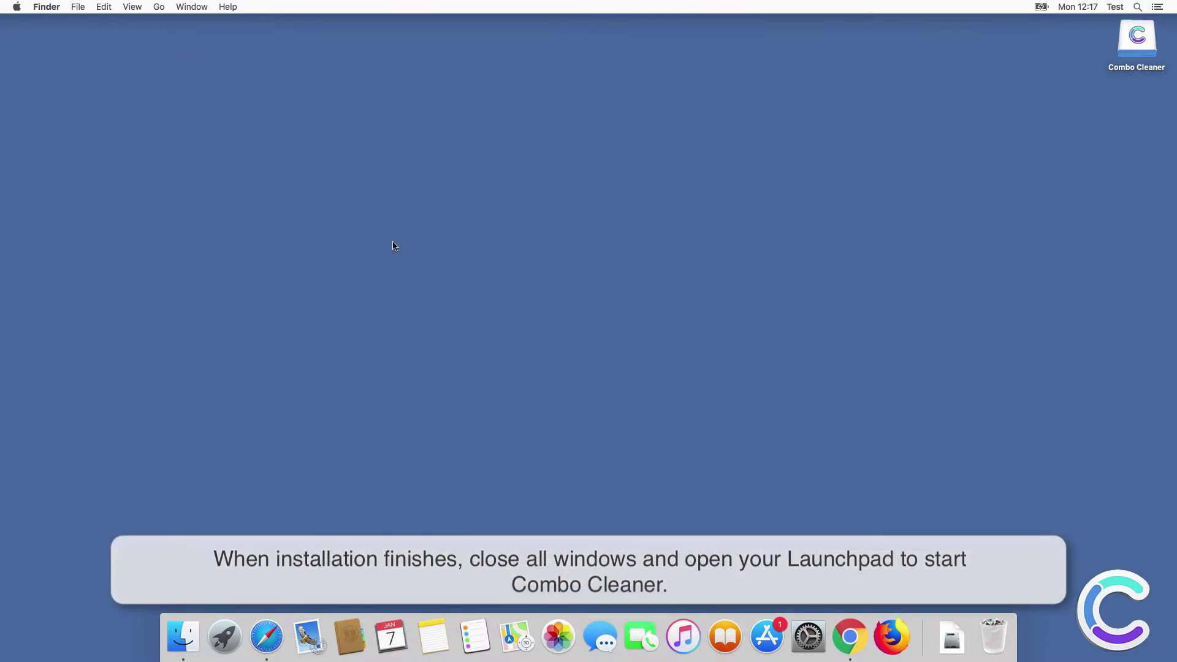
pyautogui.click(225, 637)
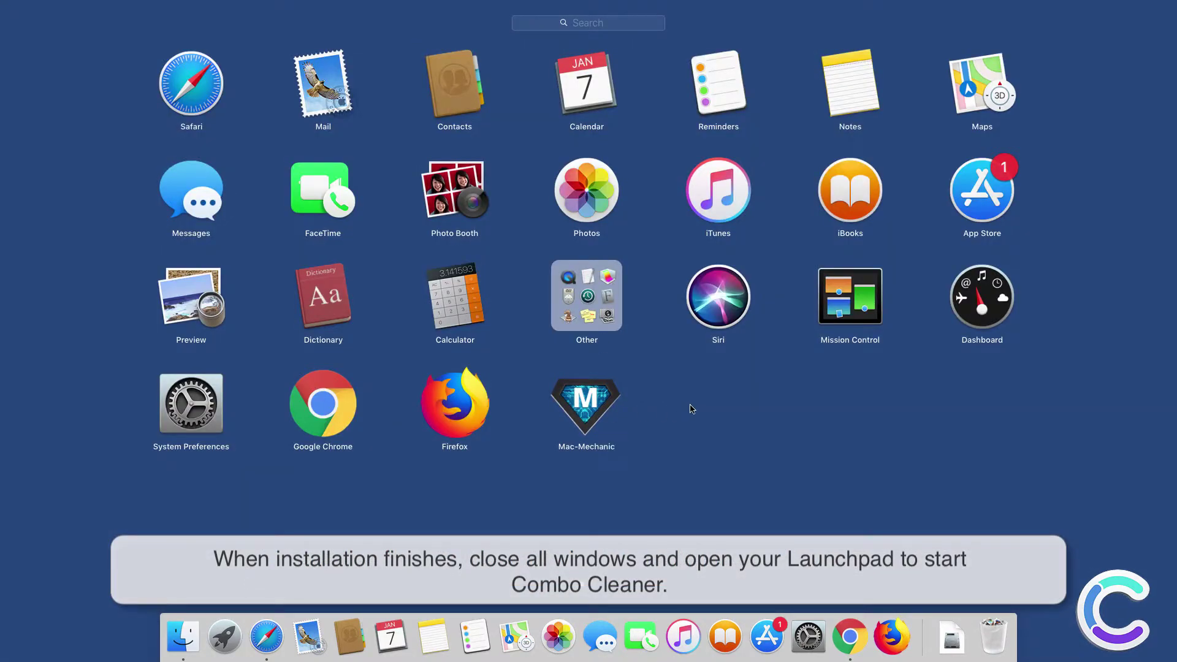
pyautogui.click(705, 424)
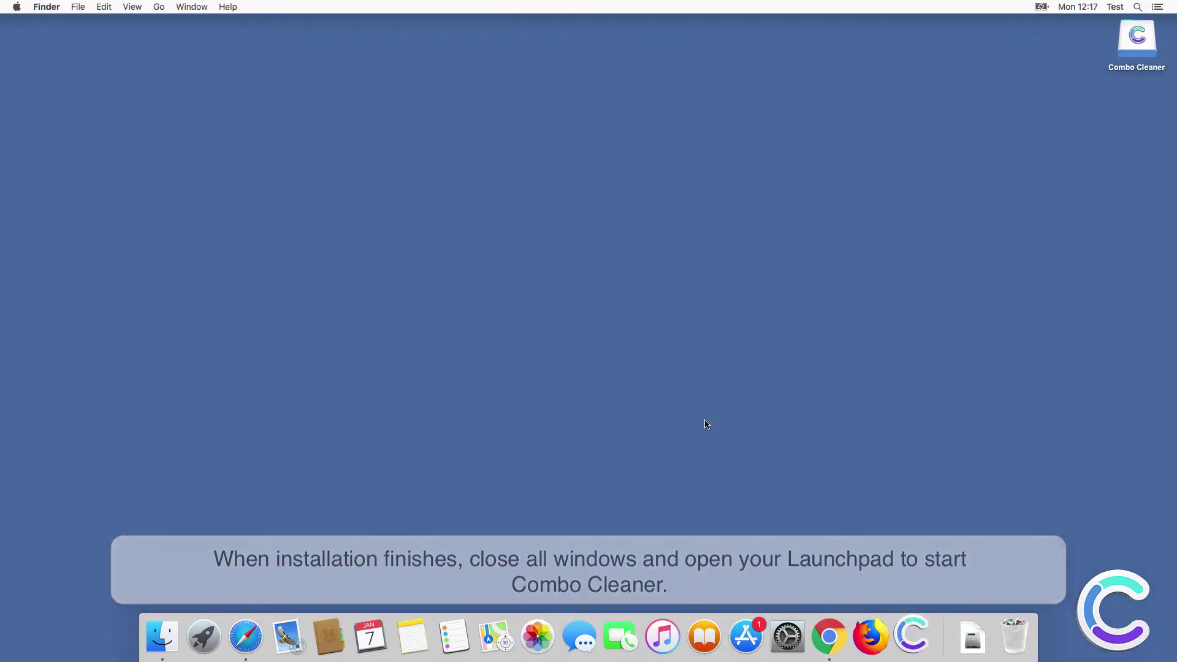
pyautogui.click(700, 219)
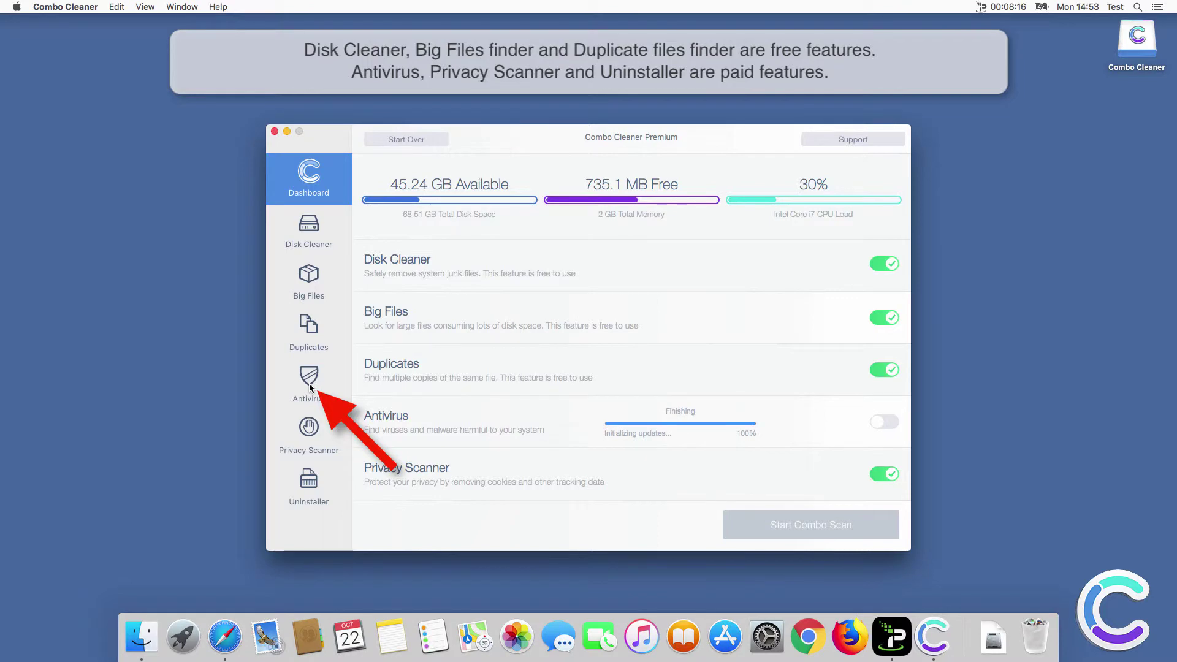
# Start a Full Scan from Combo Cleaner's Antivirus section.
pyautogui.click(309, 384)
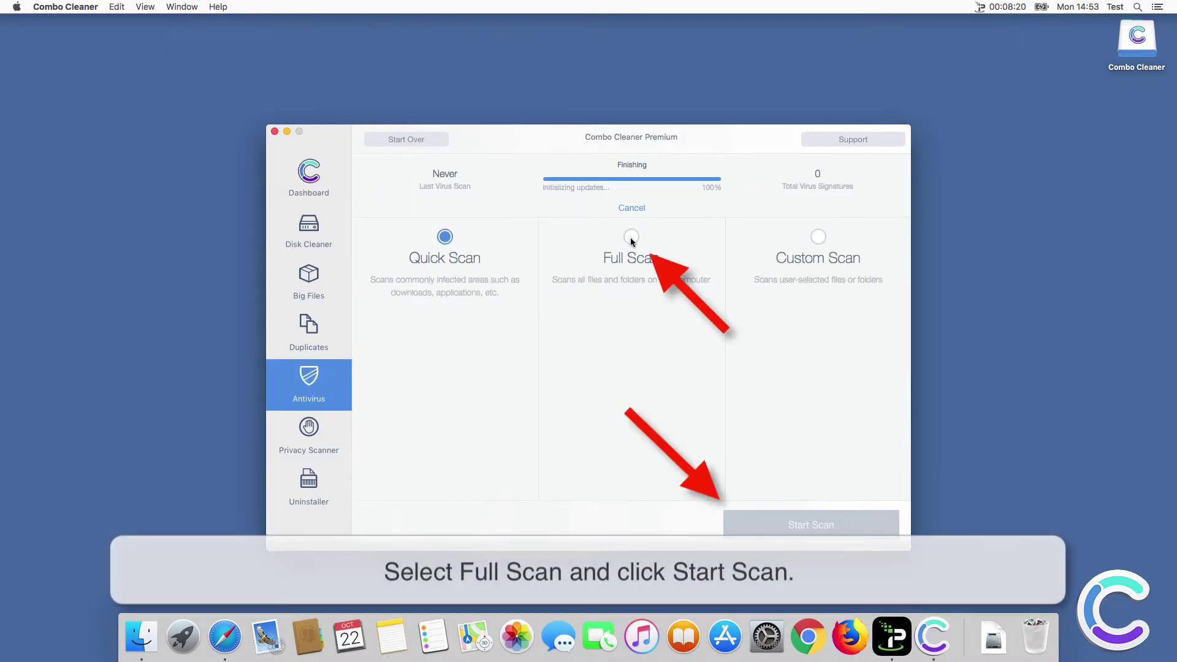
pyautogui.click(630, 238)
pyautogui.click(776, 524)
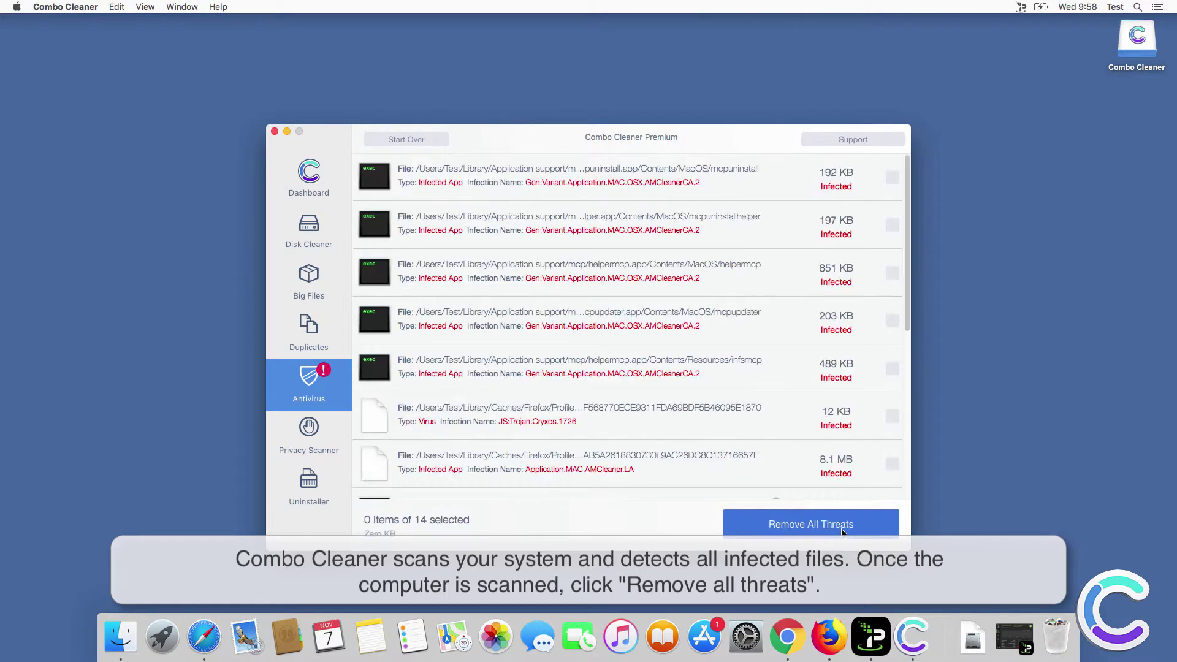
# Remove all detected threats, authenticating with the administrator password.
pyautogui.click(842, 531)
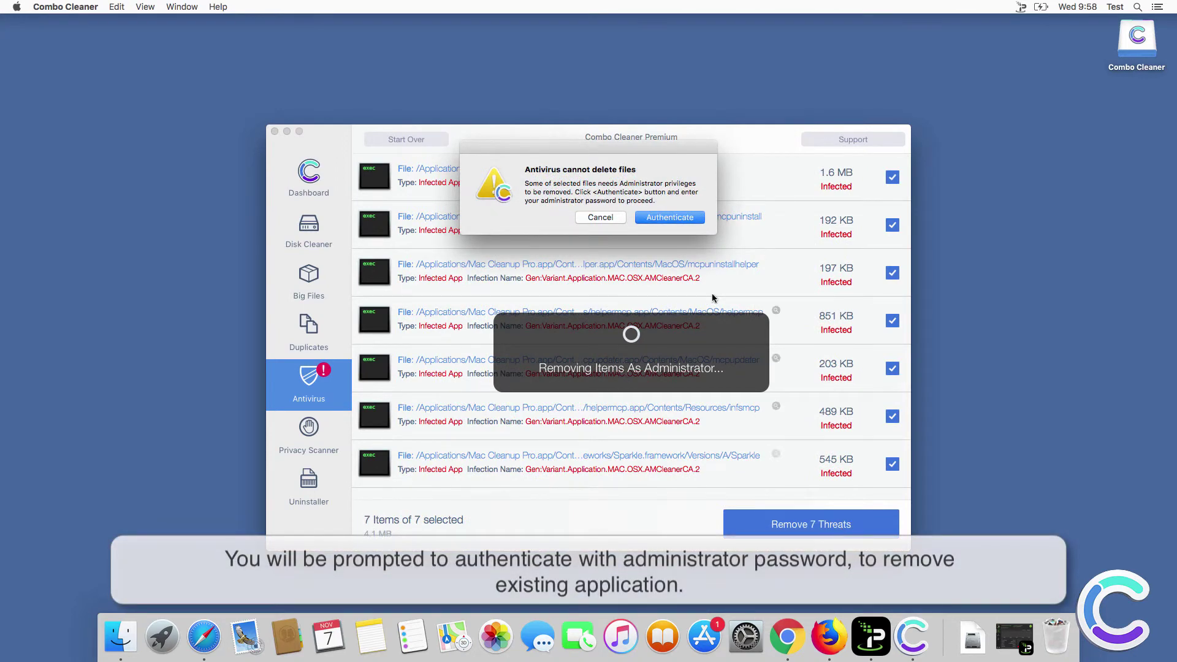
pyautogui.click(670, 217)
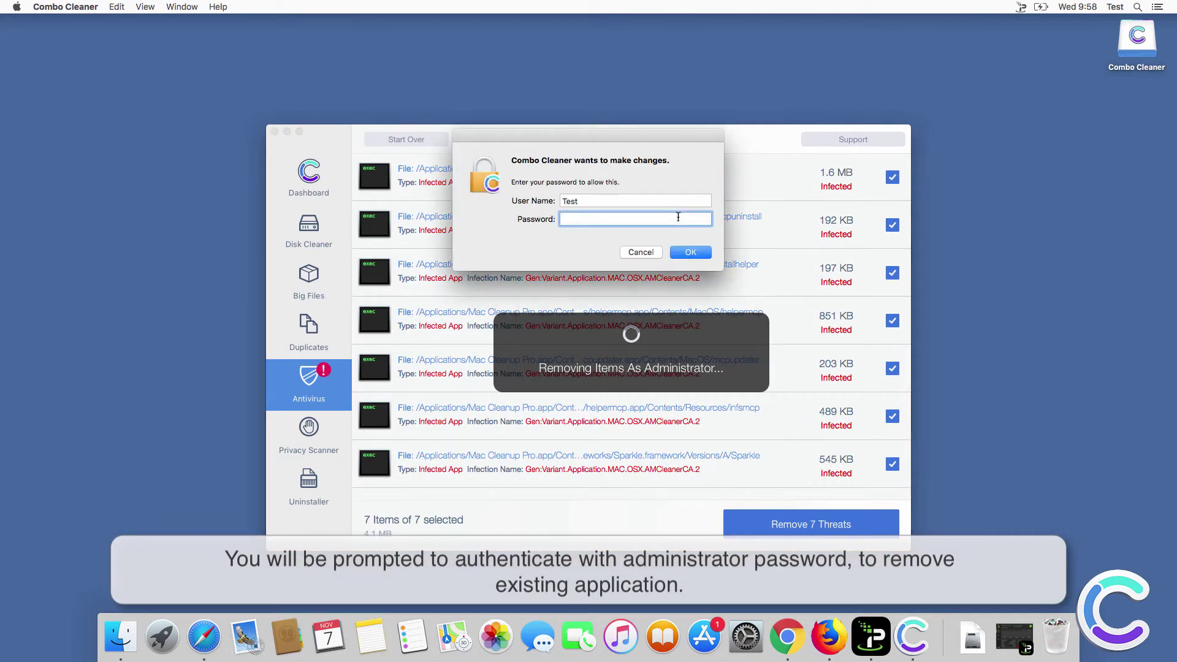
pyautogui.write('•••••')
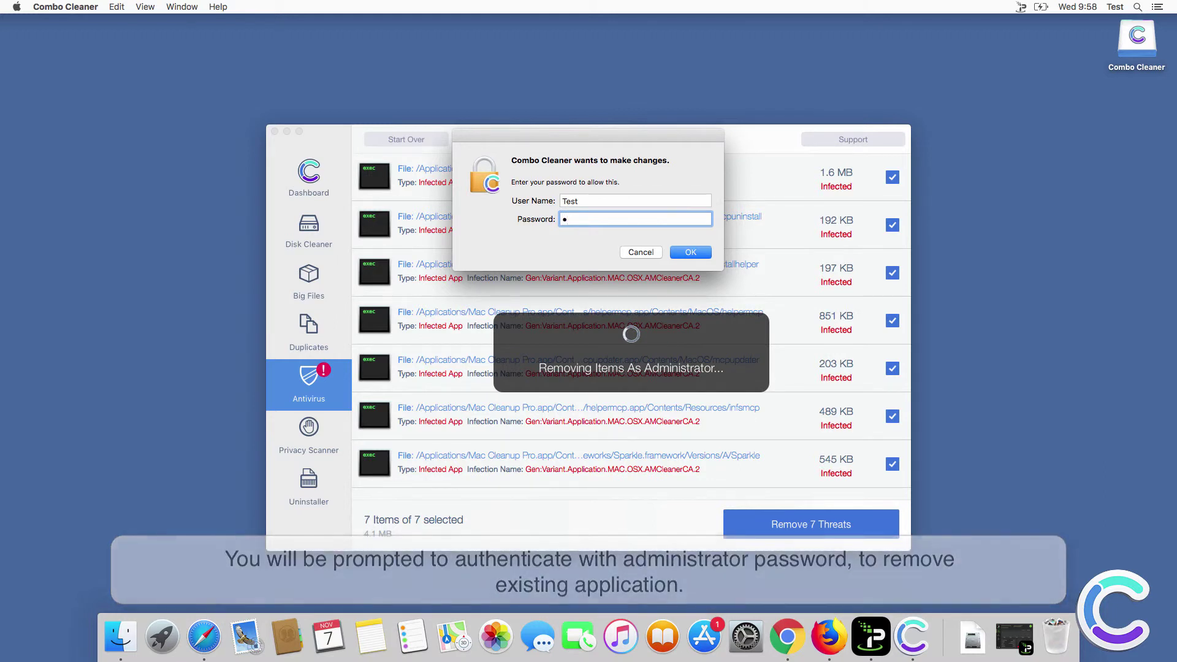
pyautogui.press('Return')
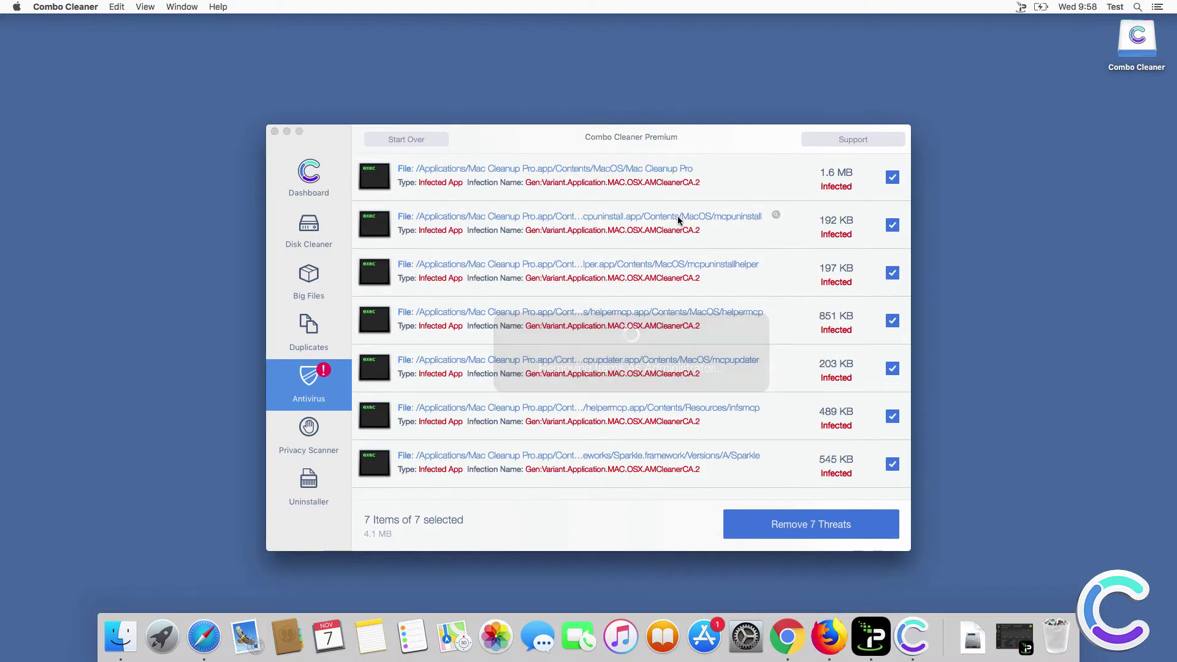
pyautogui.click(667, 217)
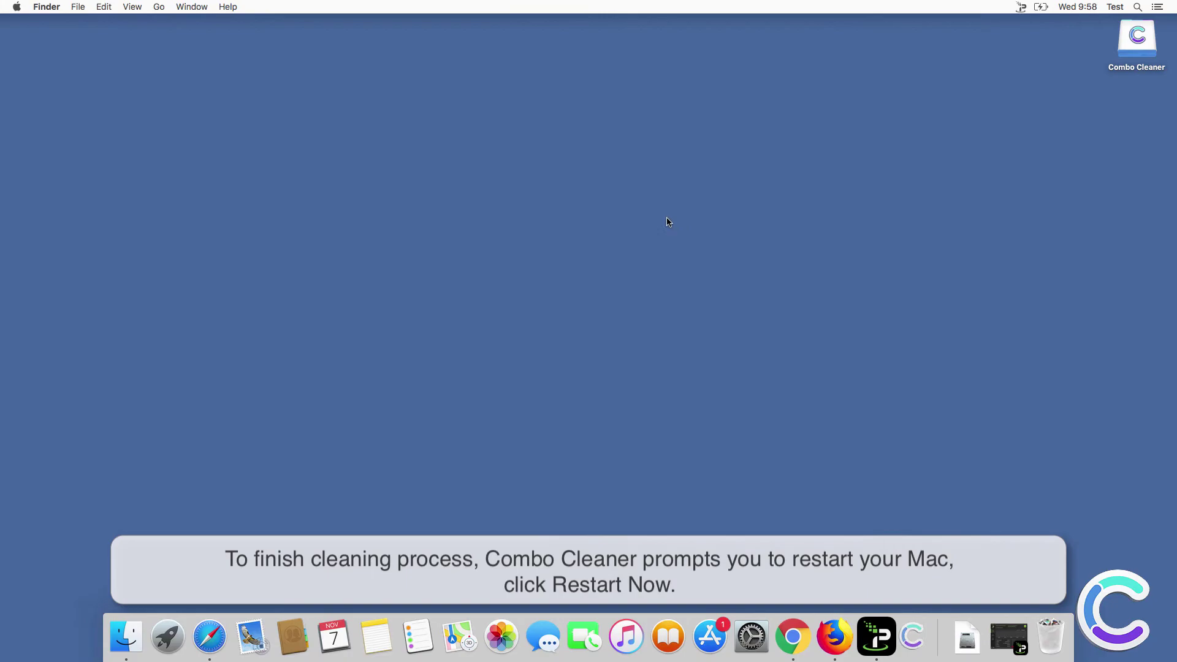